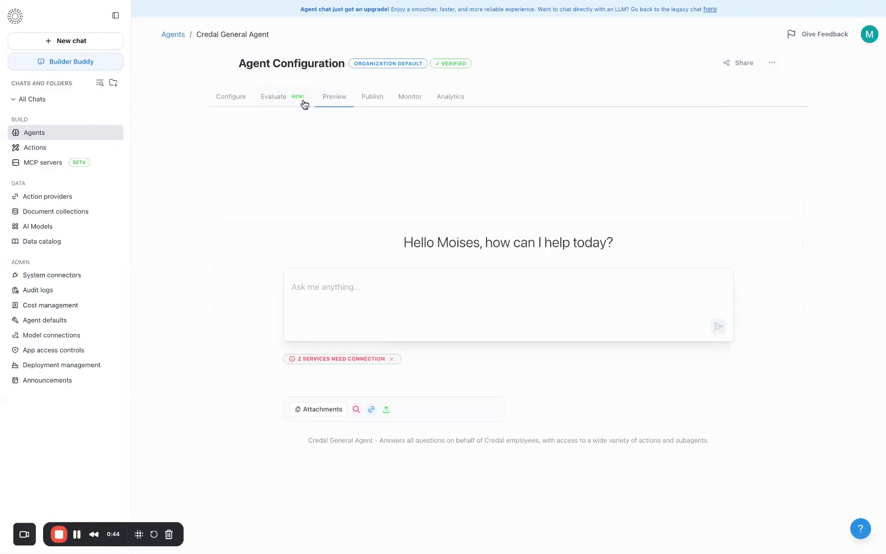
Start a new test case in the agent's evaluation with the question "Who are Credal's CEO and CTO?".
click(291, 100)
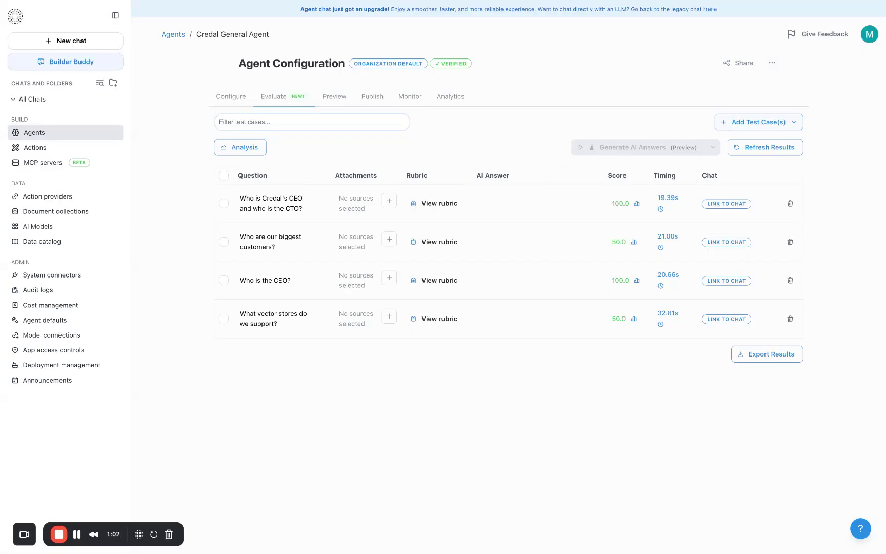
click(759, 121)
click(737, 145)
click(364, 160)
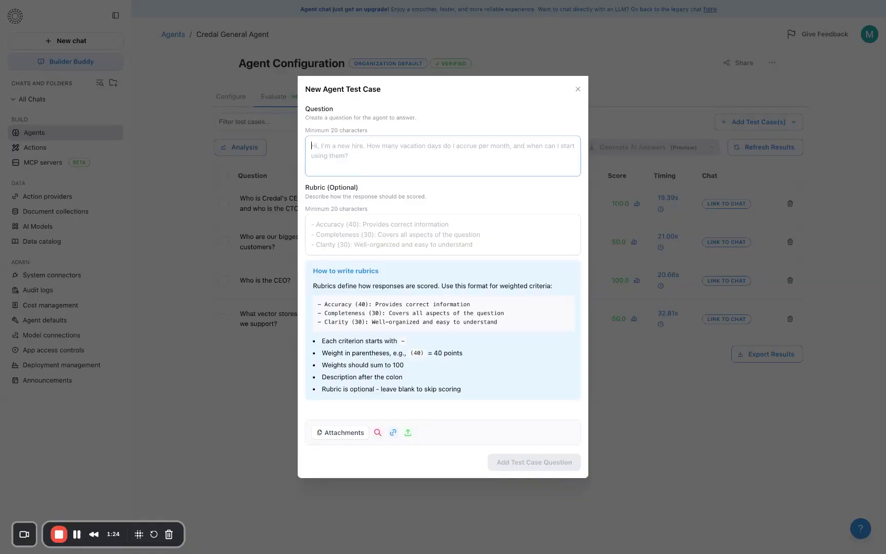
text(Who is Credal)
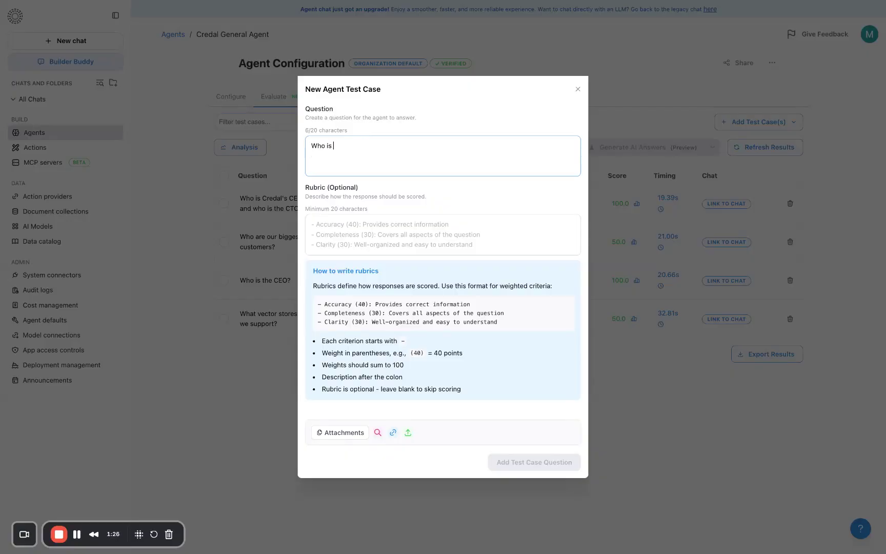
key(BackSpace)
key(BackSpace)
key(BackSpace)
key(BackSpace)
text(are Credal's CEO and C)
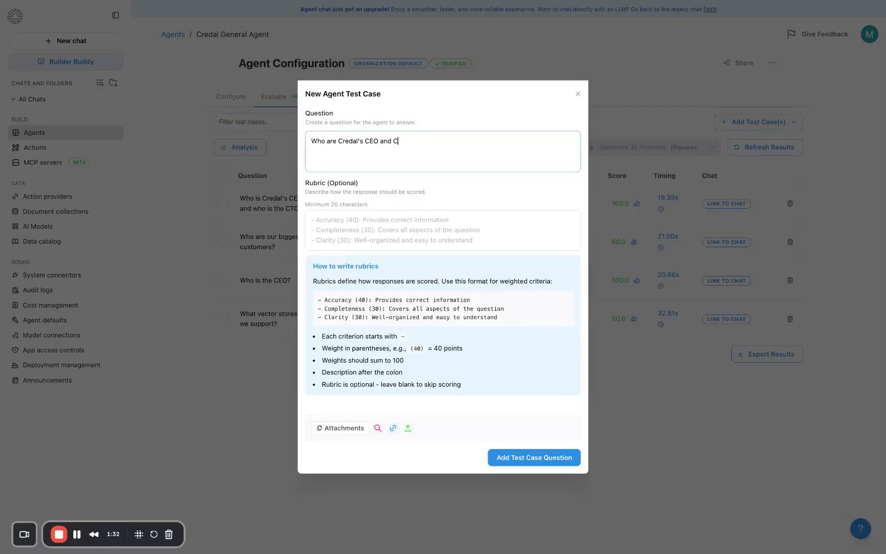
text(TO?)
key(Tab)
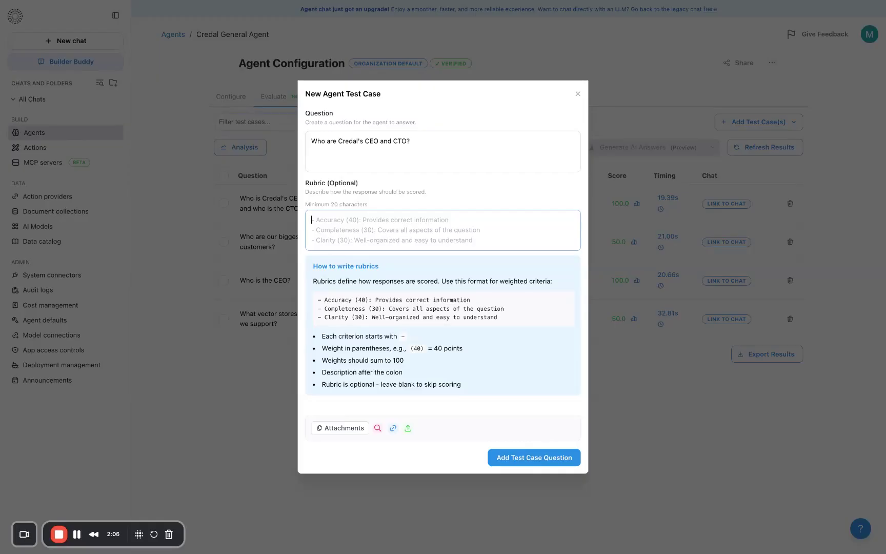
Write the rubric starting "The answer should include:", listing the CEO's full name and the CTO's full name with their roles, joined by "and".
text(A)
key(BackSpace)
text(The answer)
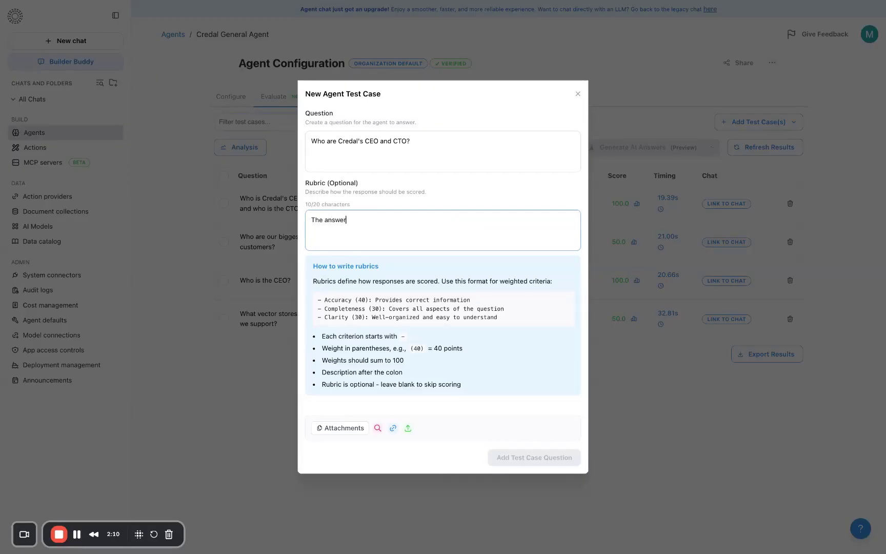
text( should include:)
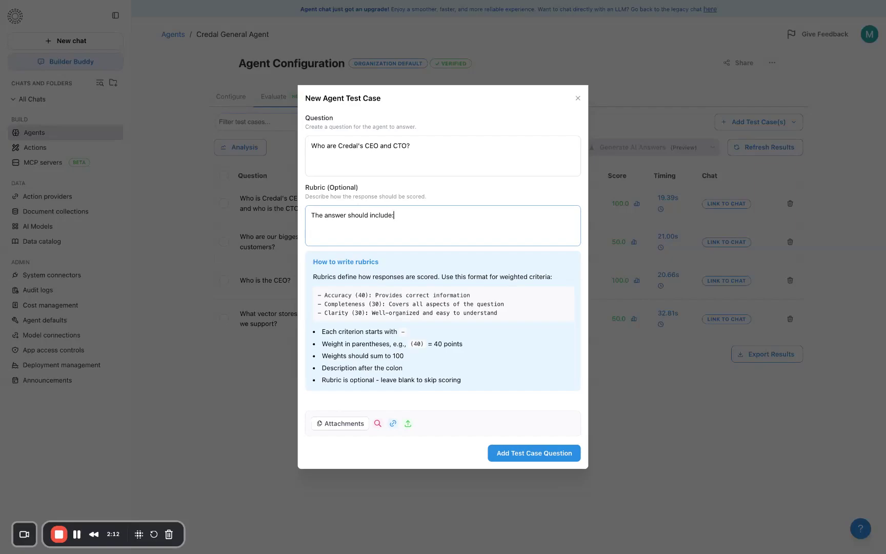
key(Return)
text(Ravin Thambapillai as CEO)
key(Return)
text(and)
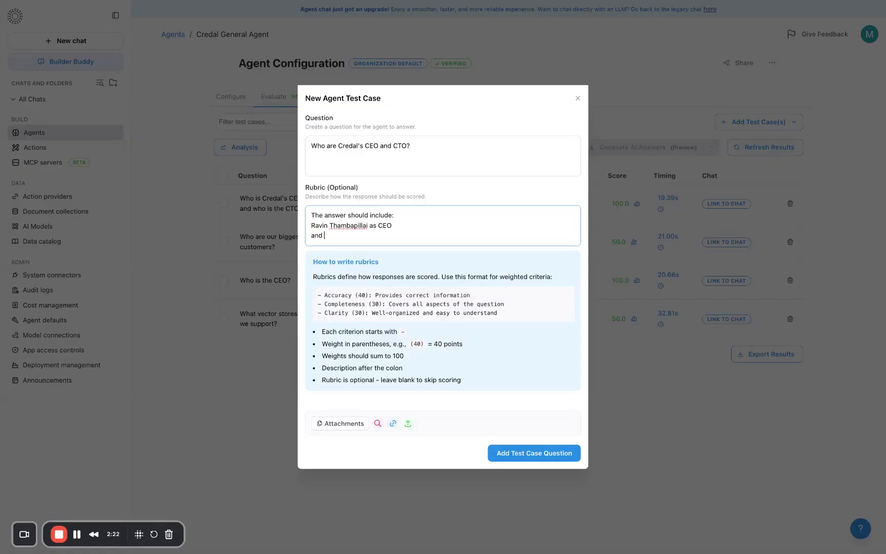
key(Return)
text(Jack Fischer at)
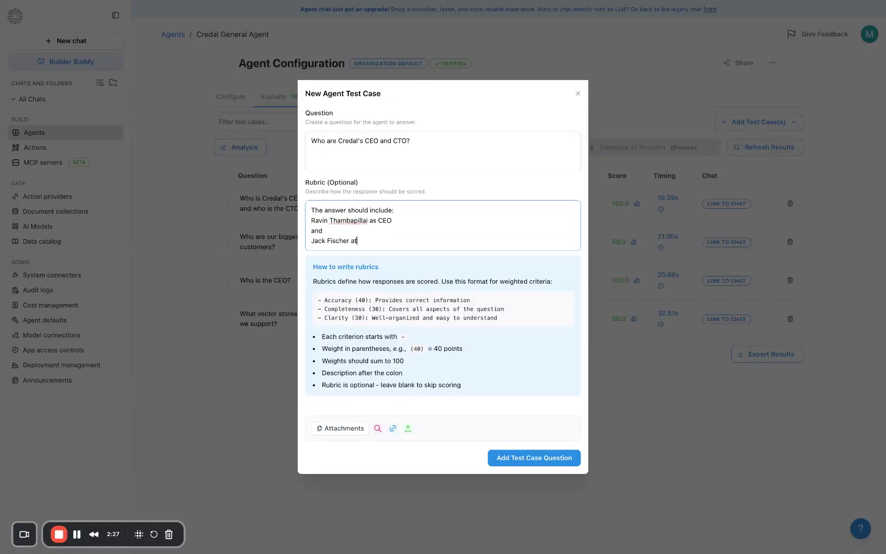
text( CTO)
Append "(50 points)" to both the CEO and CTO rubric lines and add the test case question.
click(411, 220)
text((50 points)
click(453, 241)
text((50 points))
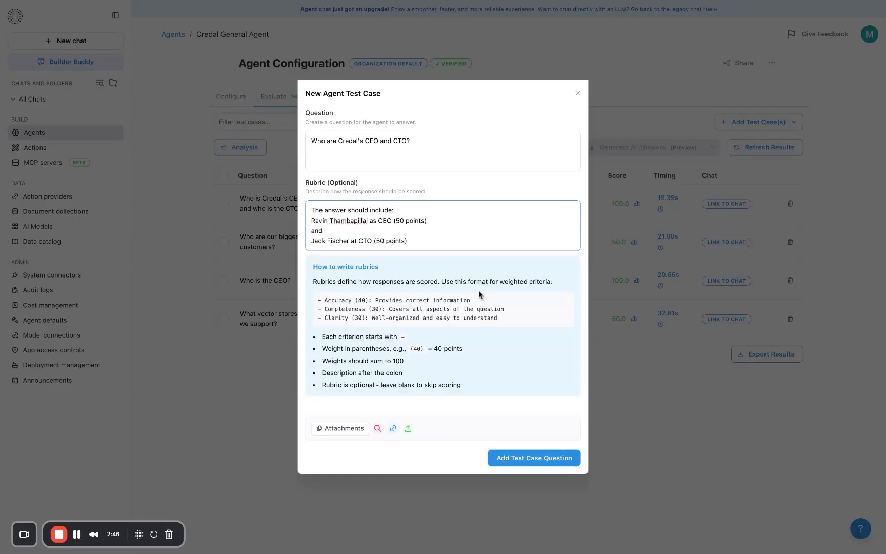
click(531, 458)
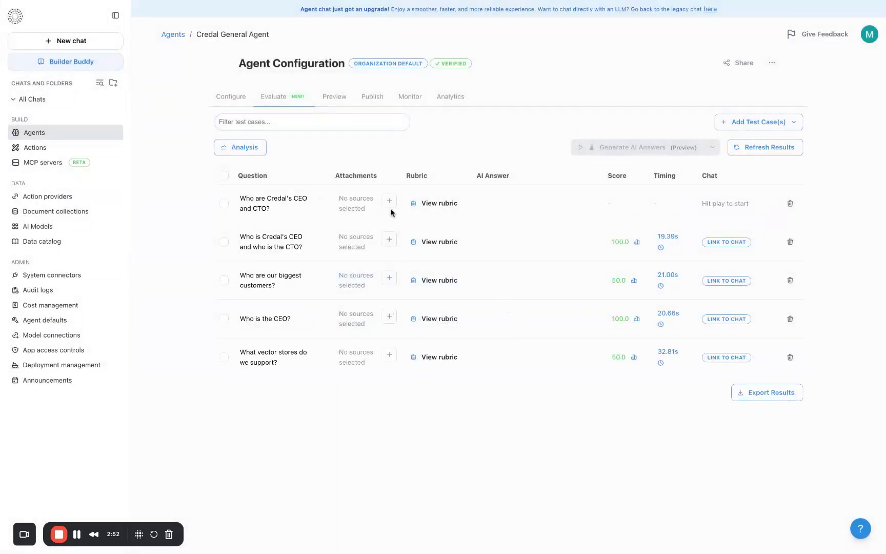
Generate the AI answer for only the "Who are Credal's CEO and CTO?" test case and refresh the results.
click(224, 203)
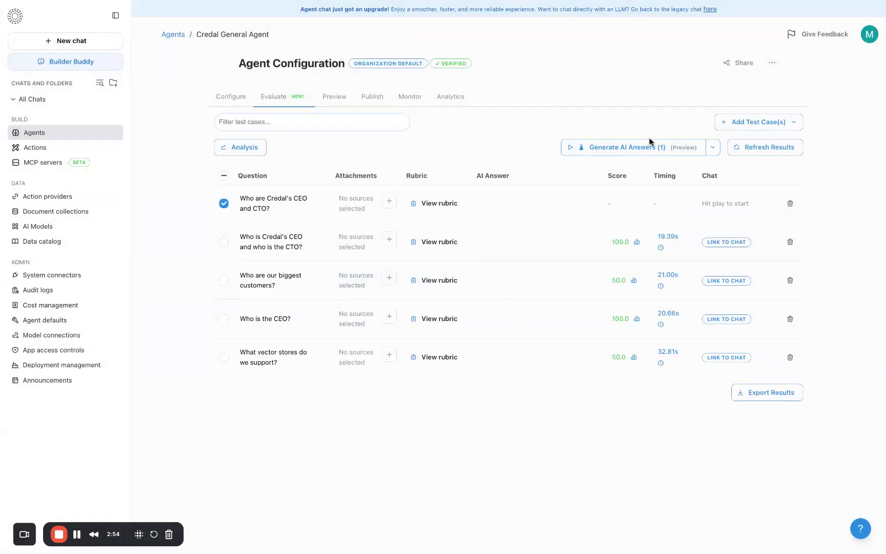
click(624, 149)
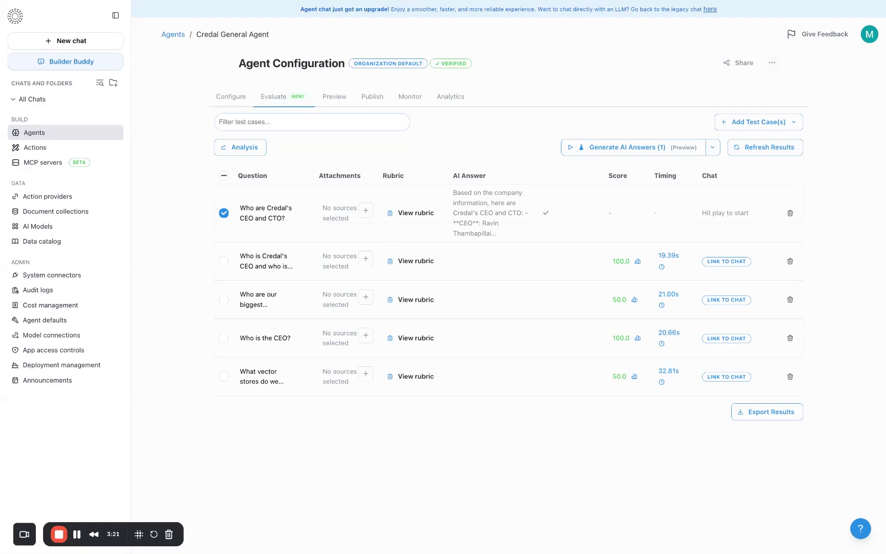
click(767, 154)
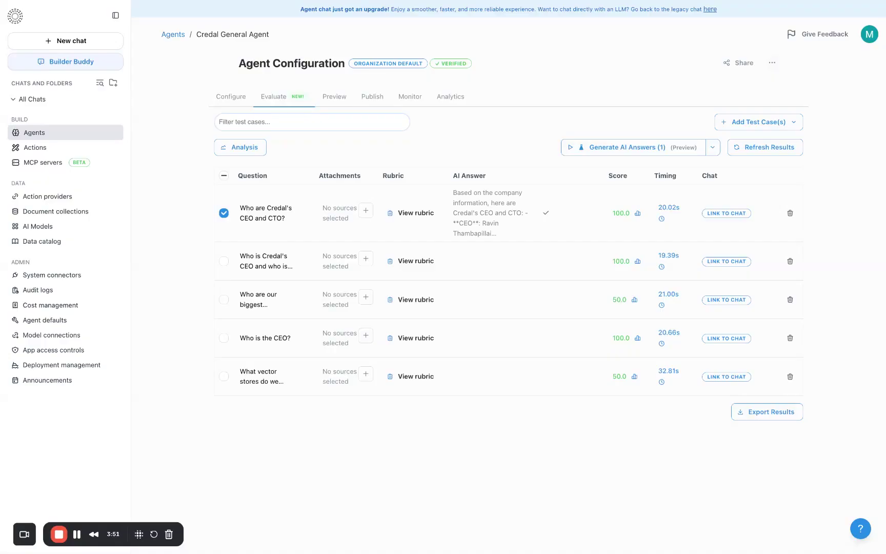
Review the linked chat for "Who are Credal's CEO and CTO?" and read the run's reasoning in its detailed score analysis.
click(725, 214)
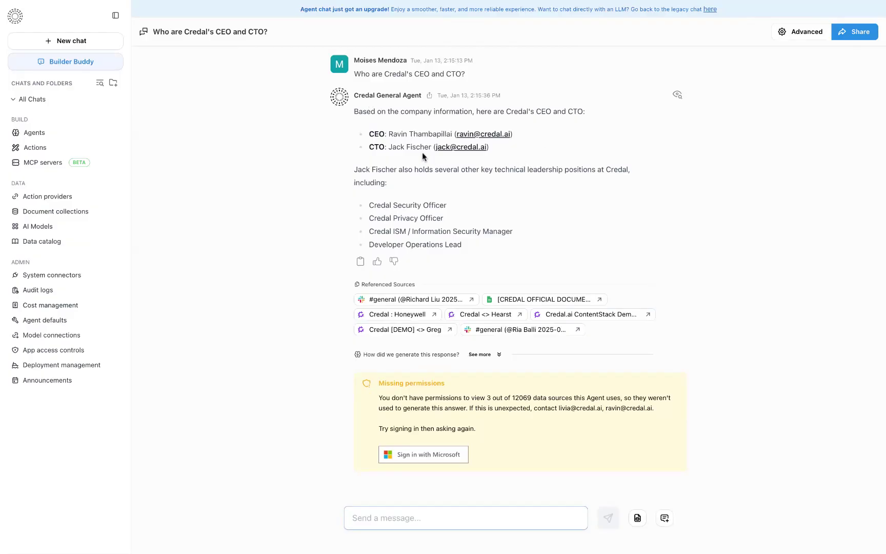
click(243, 2)
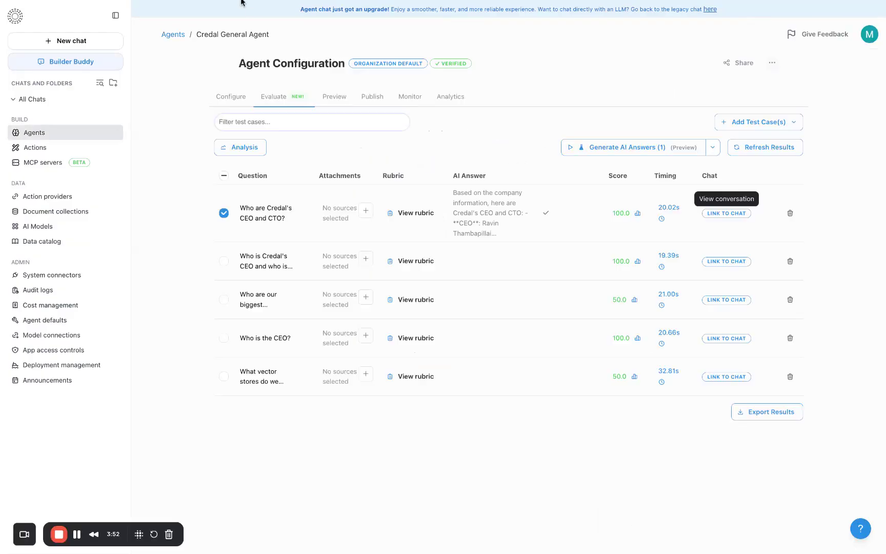
click(622, 215)
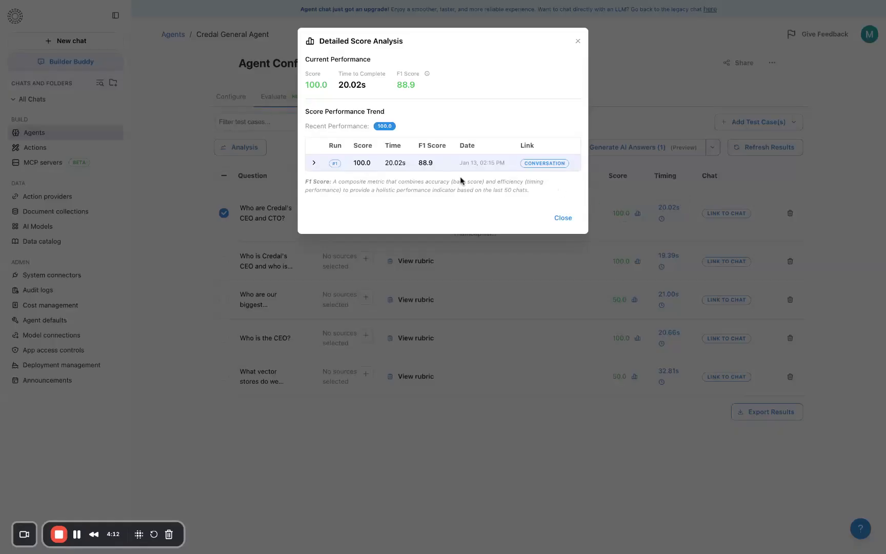
click(314, 163)
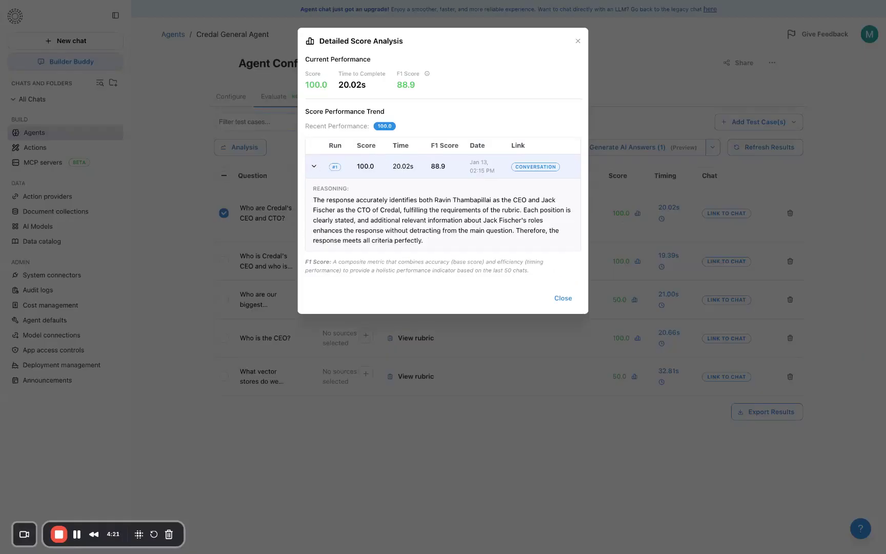
click(314, 166)
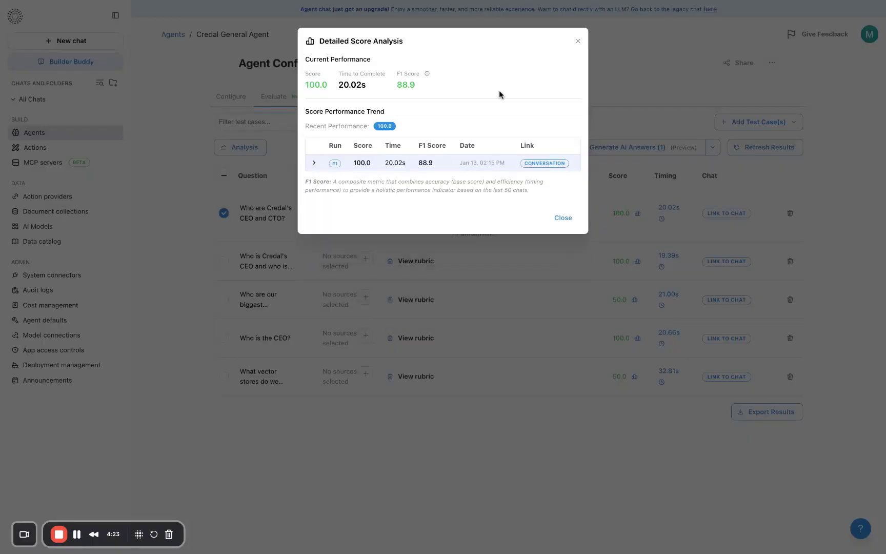
click(577, 41)
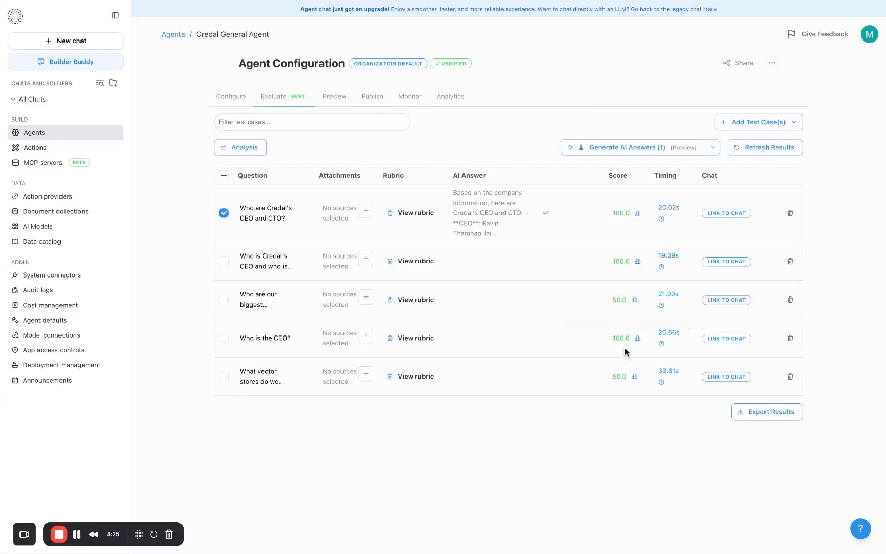
Examine the detailed score analysis of the vector stores test case, including the scoring reasoning and its earlier run.
click(618, 380)
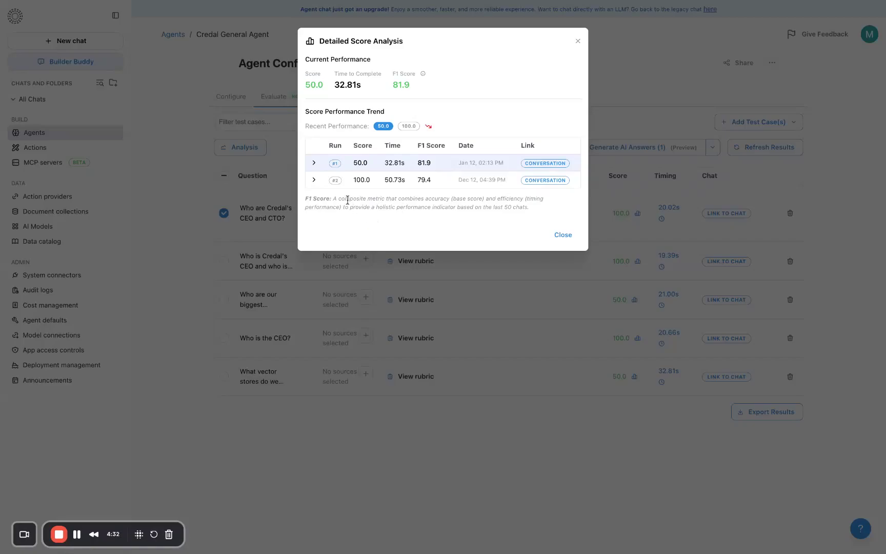
click(313, 164)
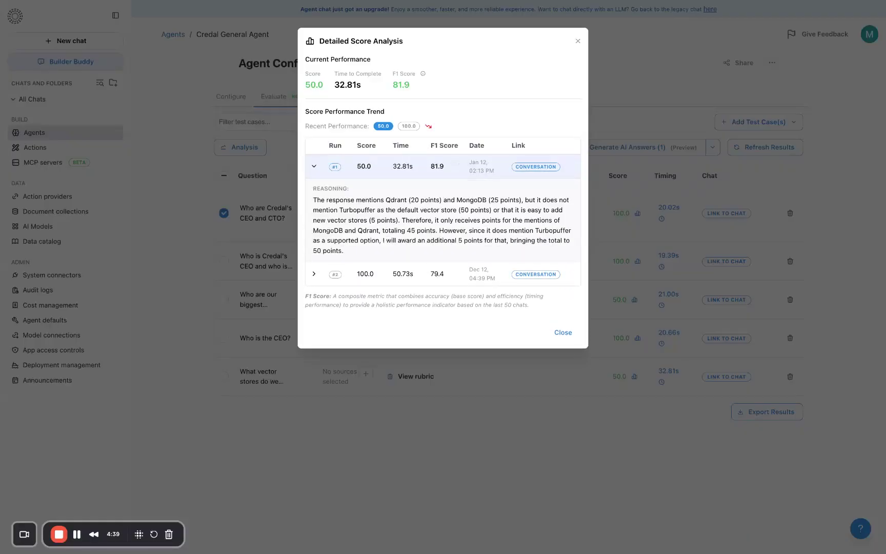
click(314, 166)
click(313, 182)
click(313, 183)
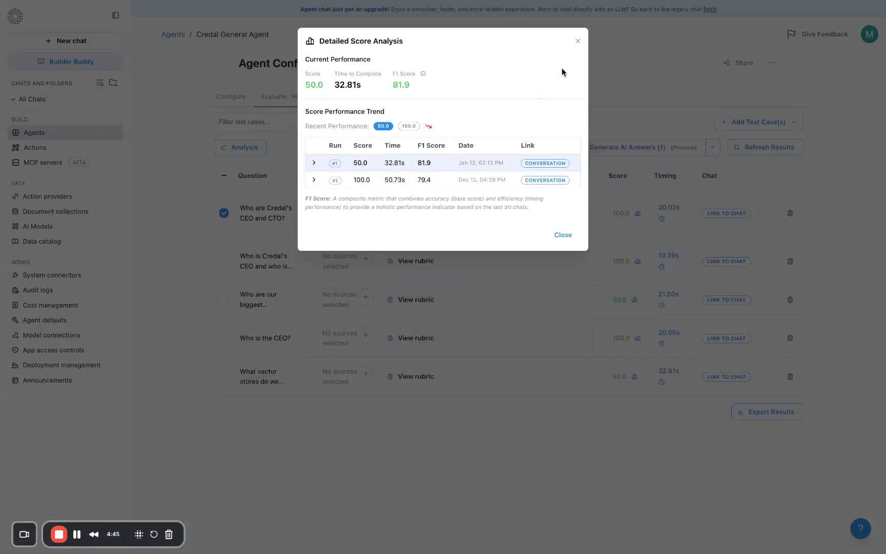
click(577, 42)
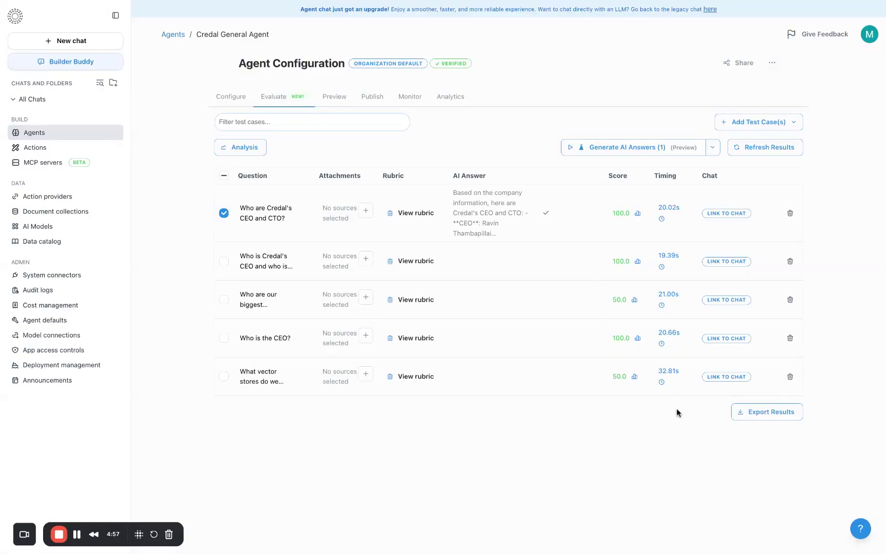
click(626, 379)
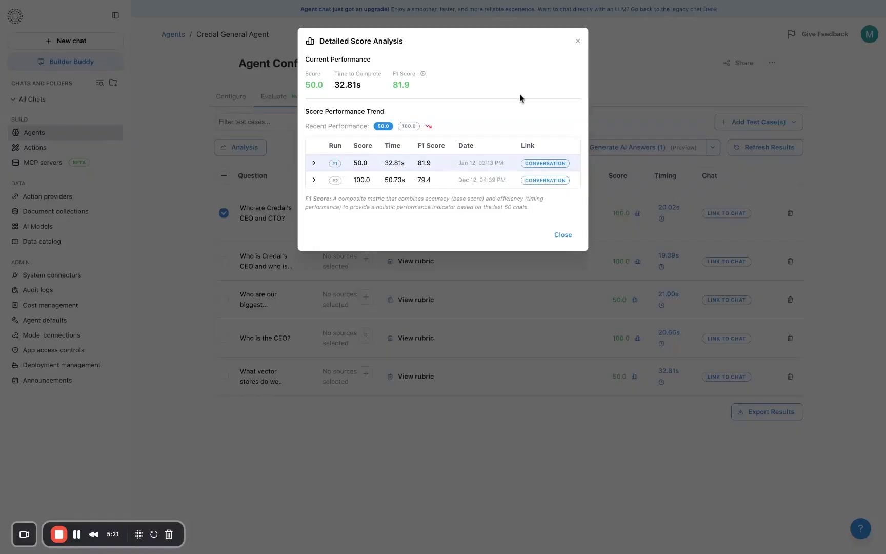
click(576, 42)
View the agent's overall performance analysis charts and the rubric of the vector stores test case.
click(253, 147)
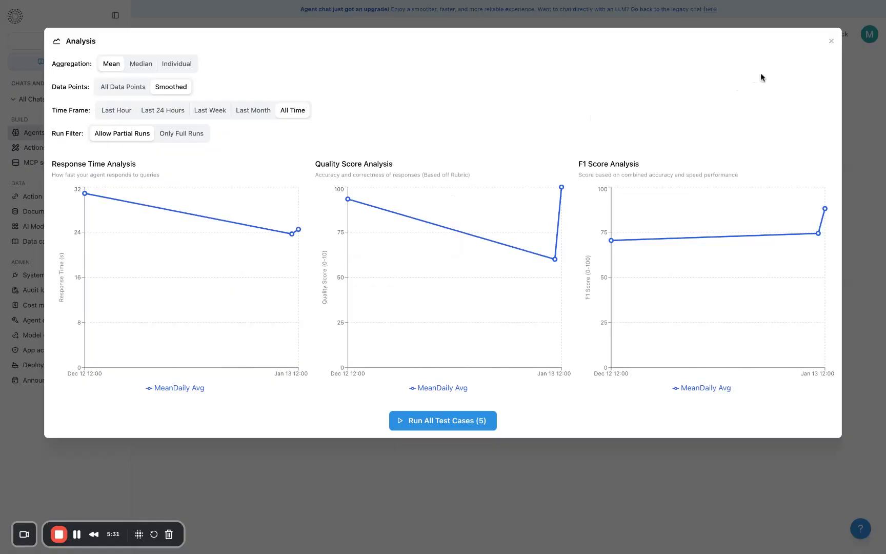
click(830, 42)
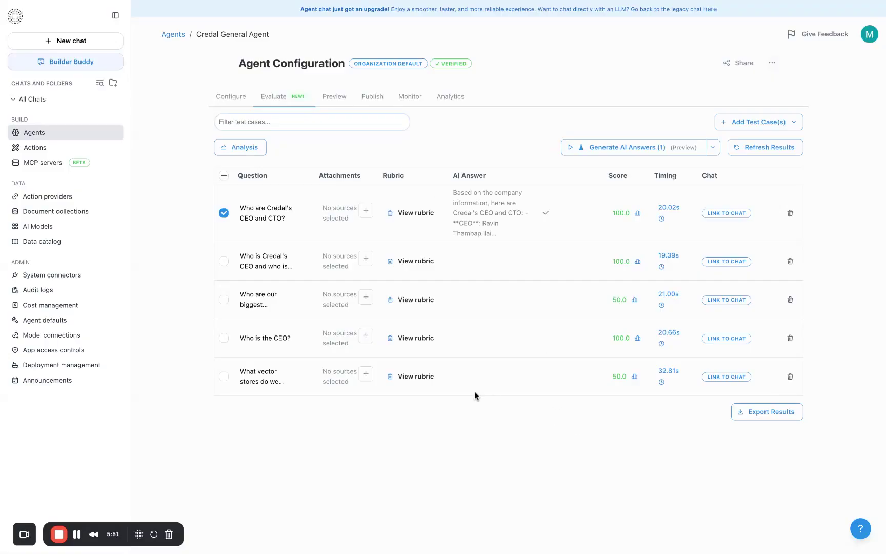
click(419, 379)
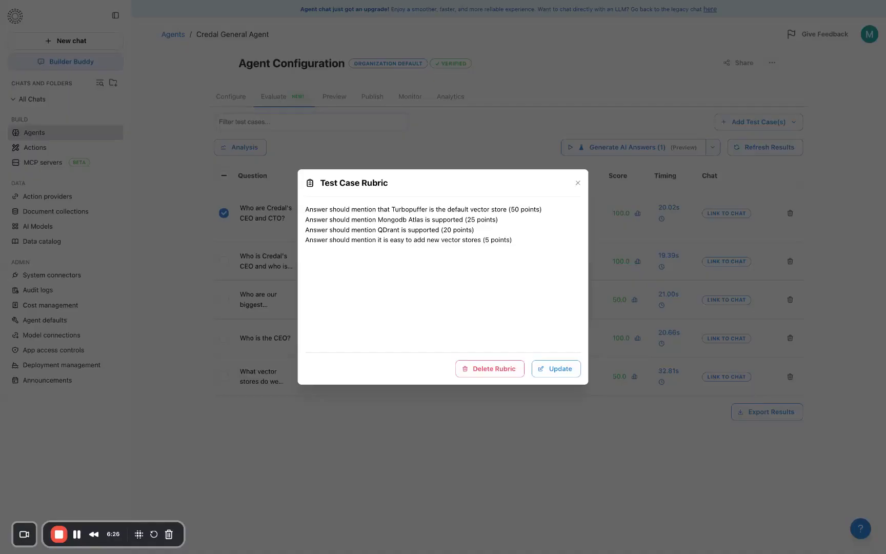
click(577, 184)
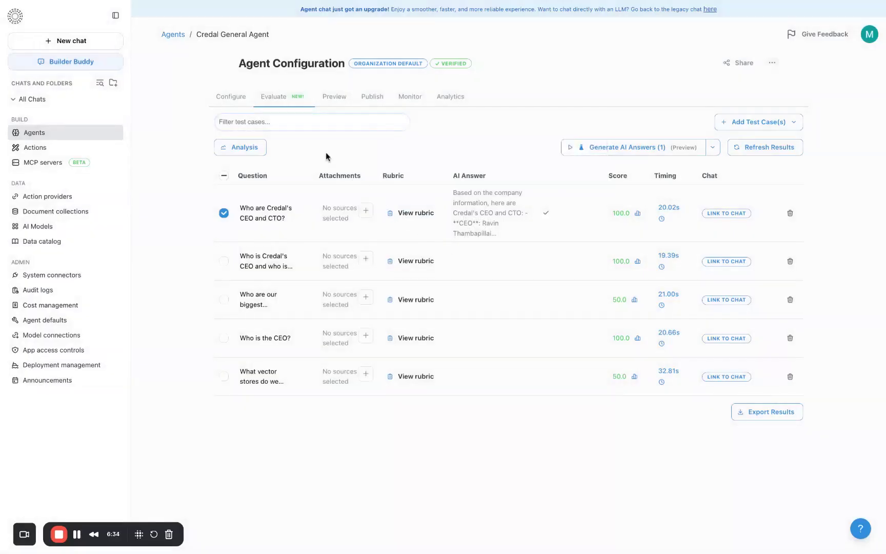